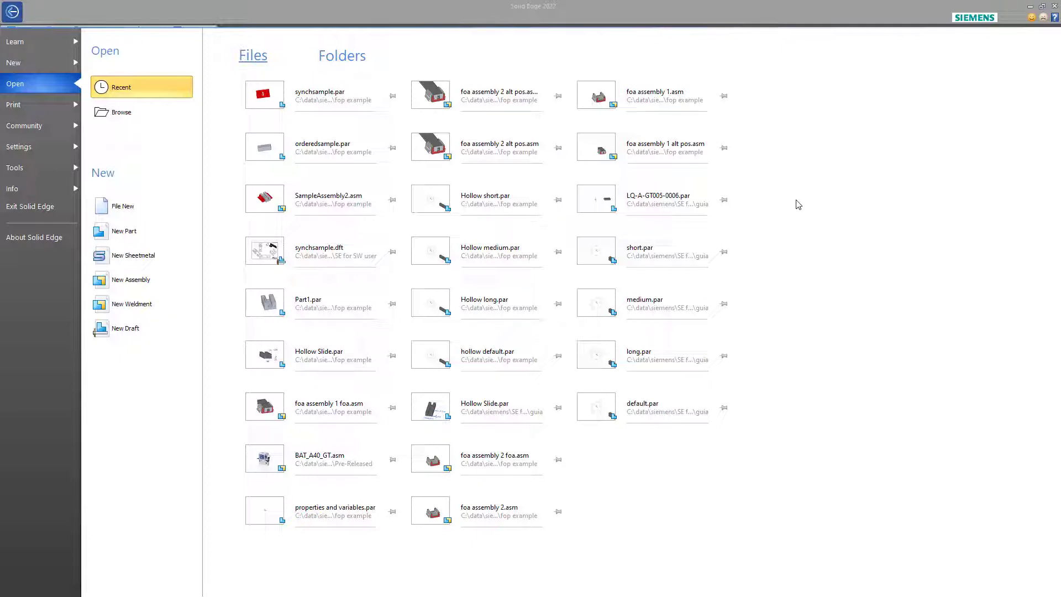
- Create a new part document, Part4, and check the Synchronous environment entry in PathFinder
click(168, 234)
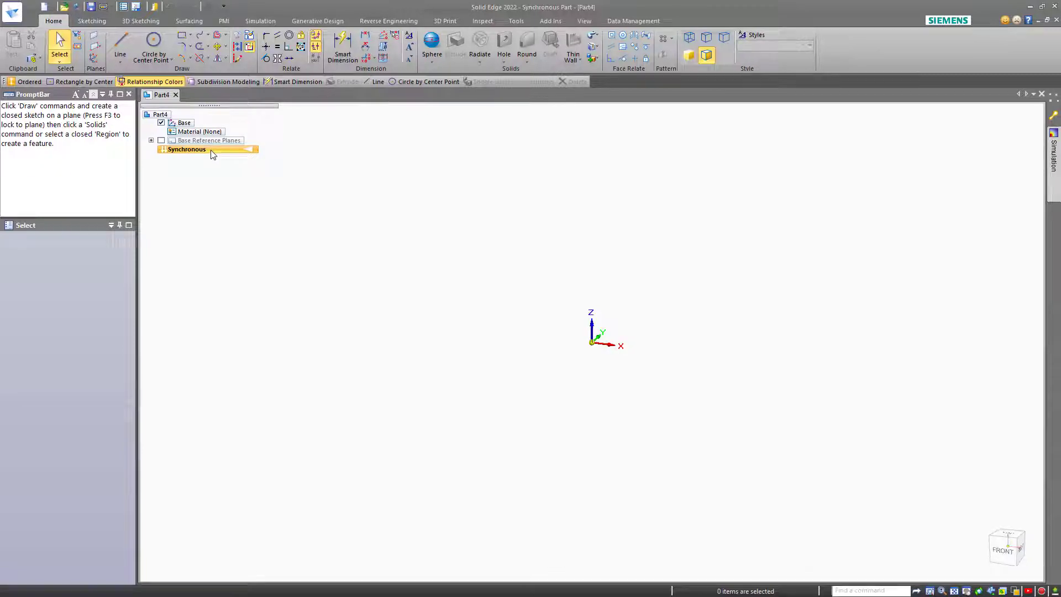
right_click(211, 150)
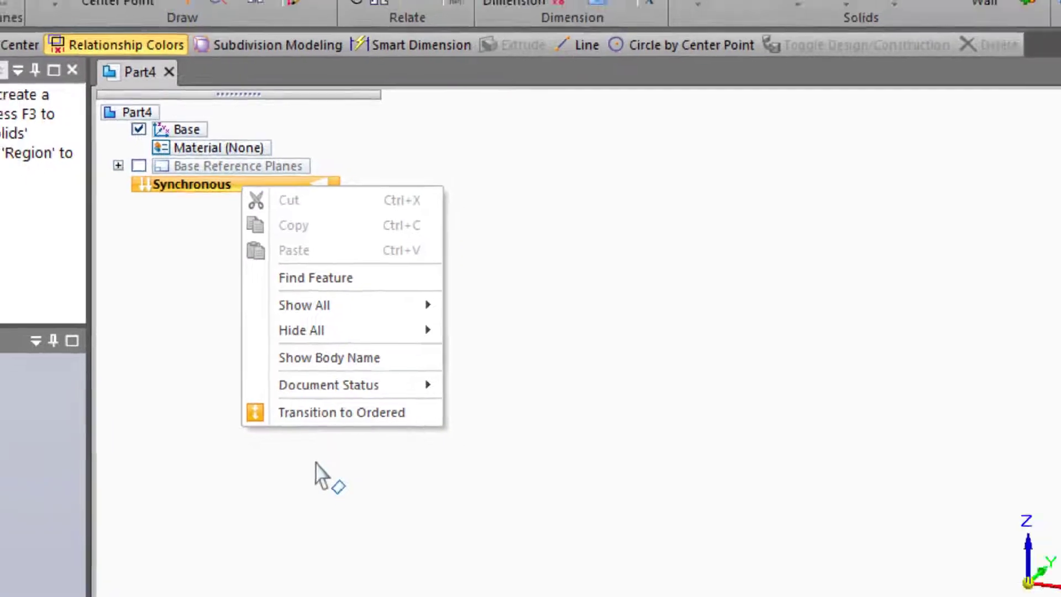
click(300, 497)
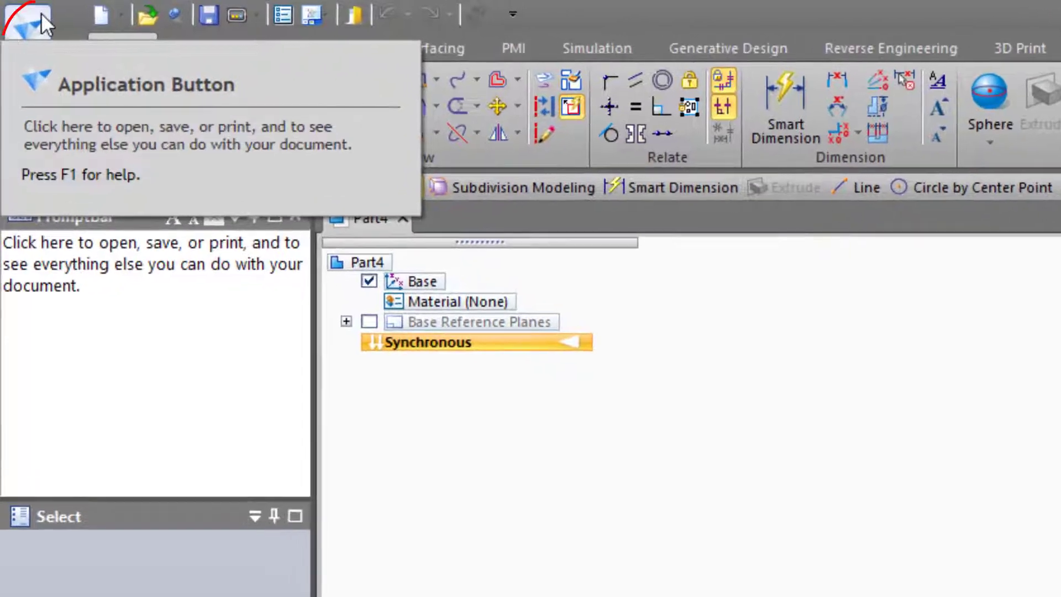
click(41, 13)
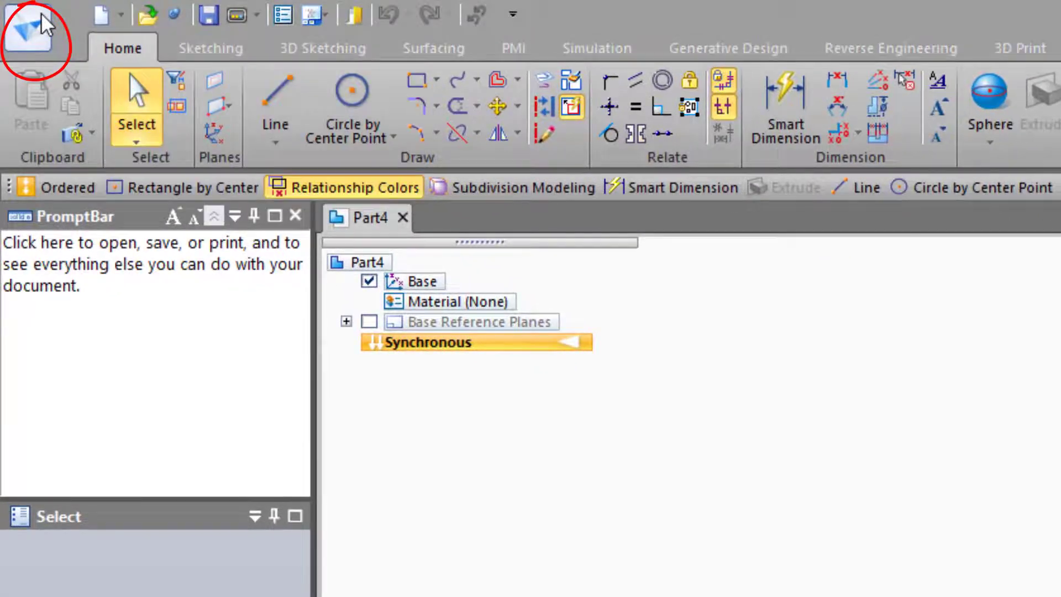
- In Options > Helpers, make new part and sheet metal documents start in Ordered
click(54, 499)
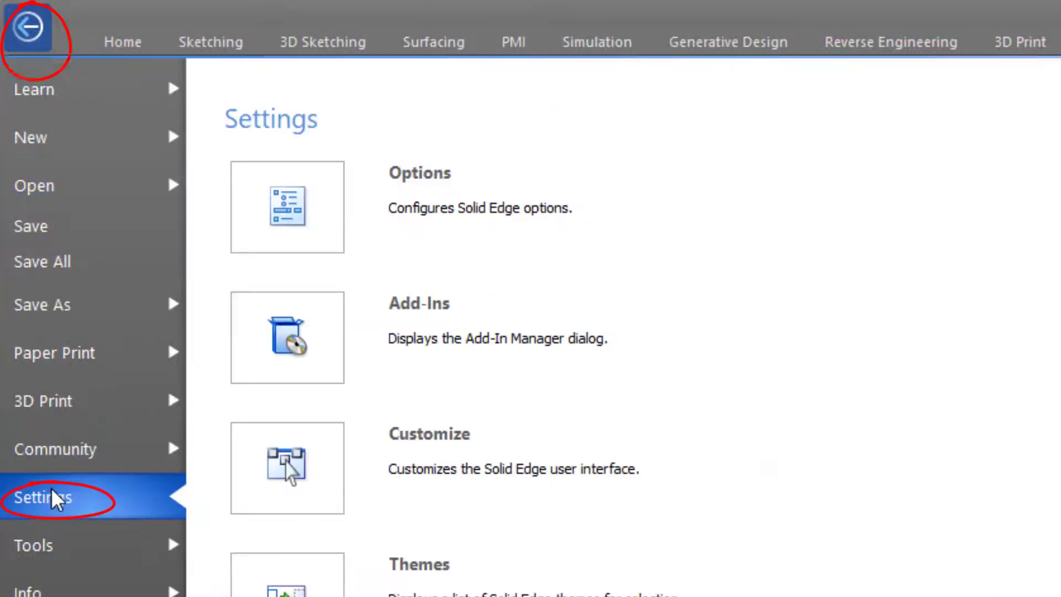
click(372, 213)
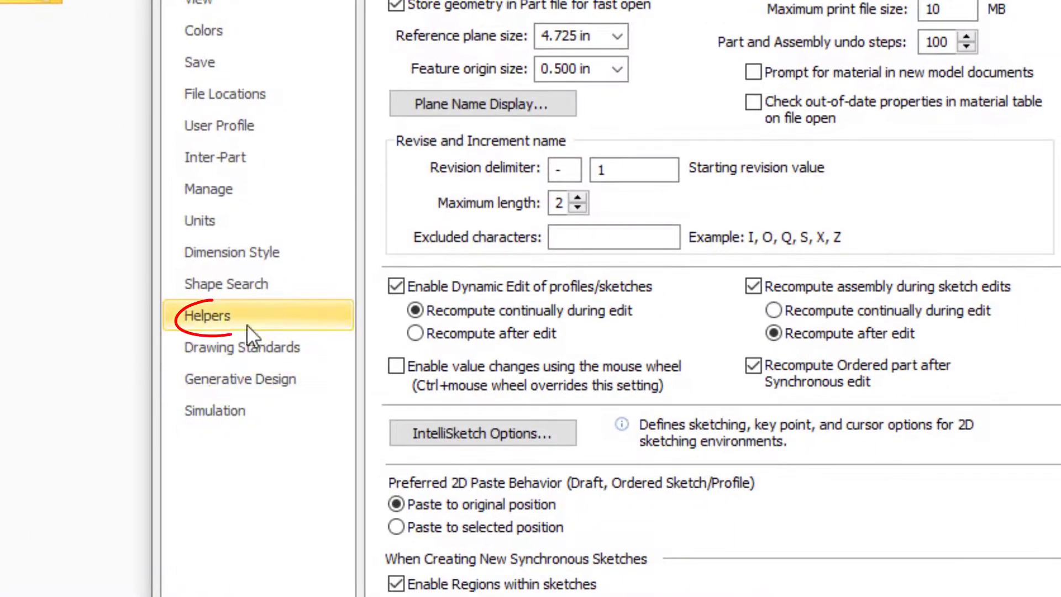
click(244, 322)
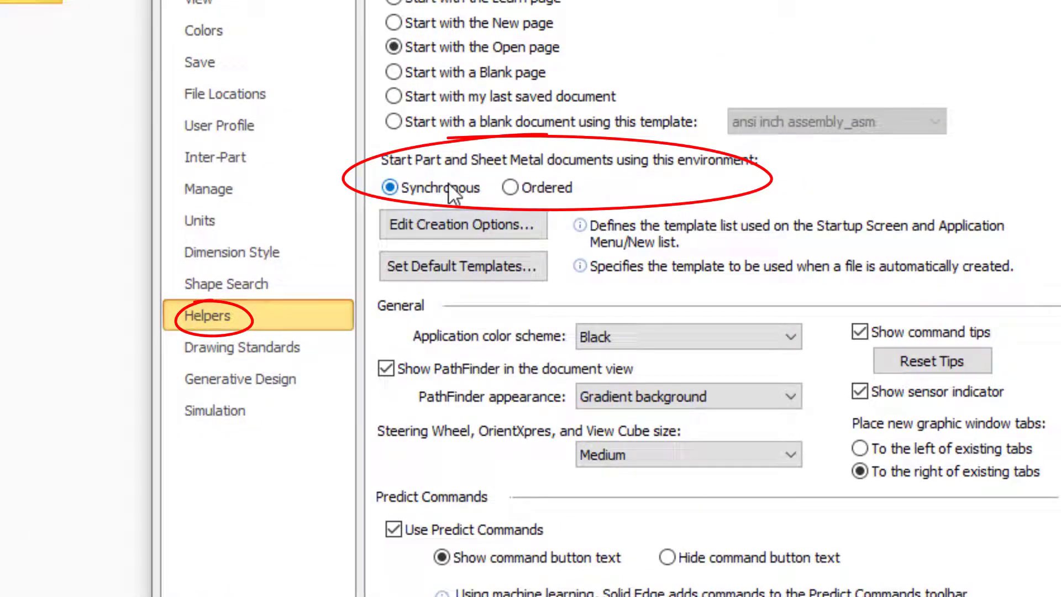
click(543, 191)
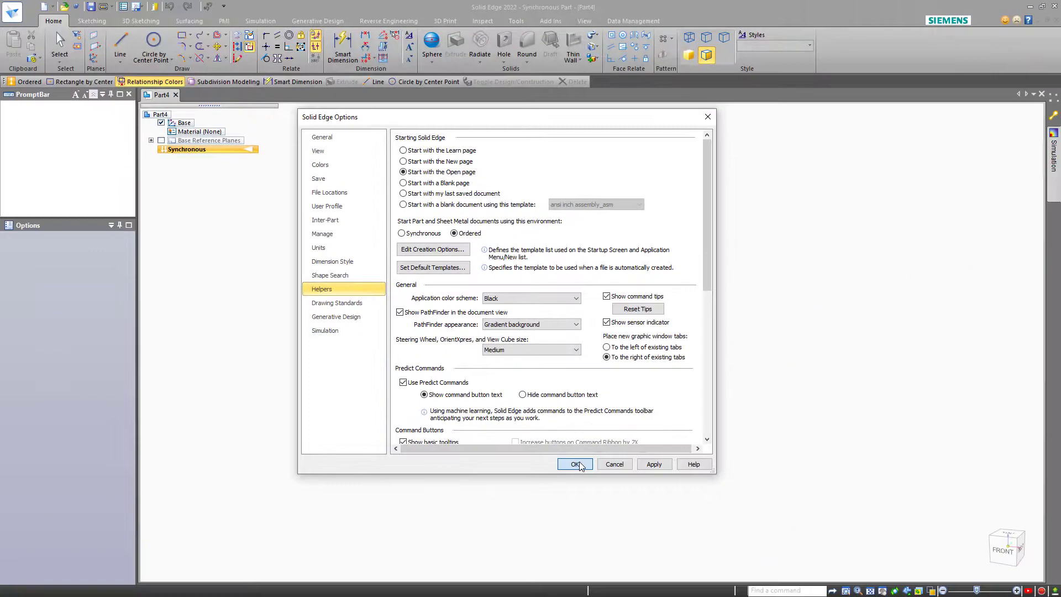
click(575, 464)
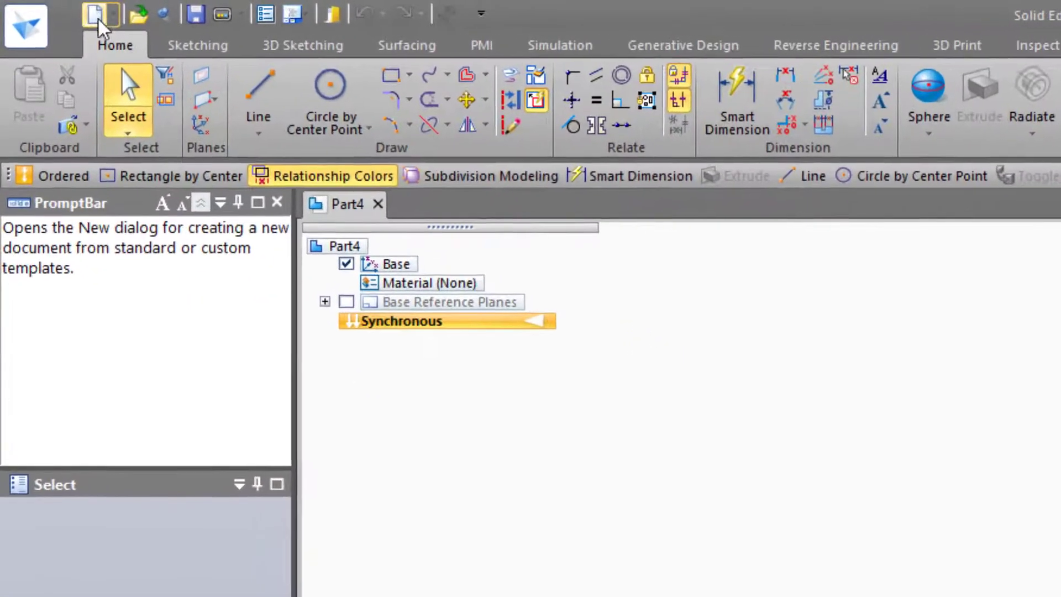
- Create Part5 from the ansi inch part.par template
click(64, 10)
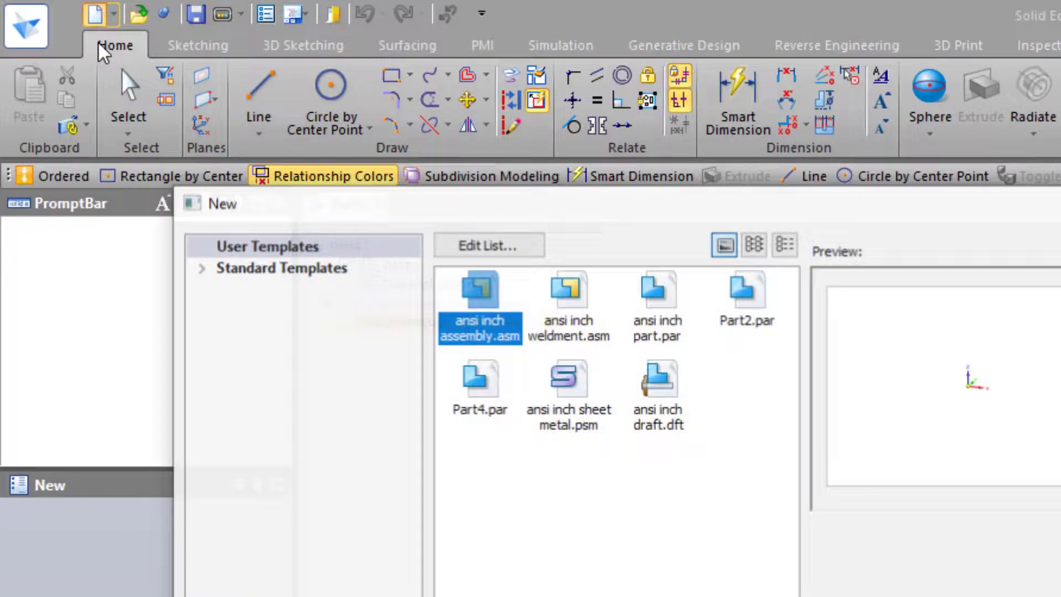
double_click(628, 323)
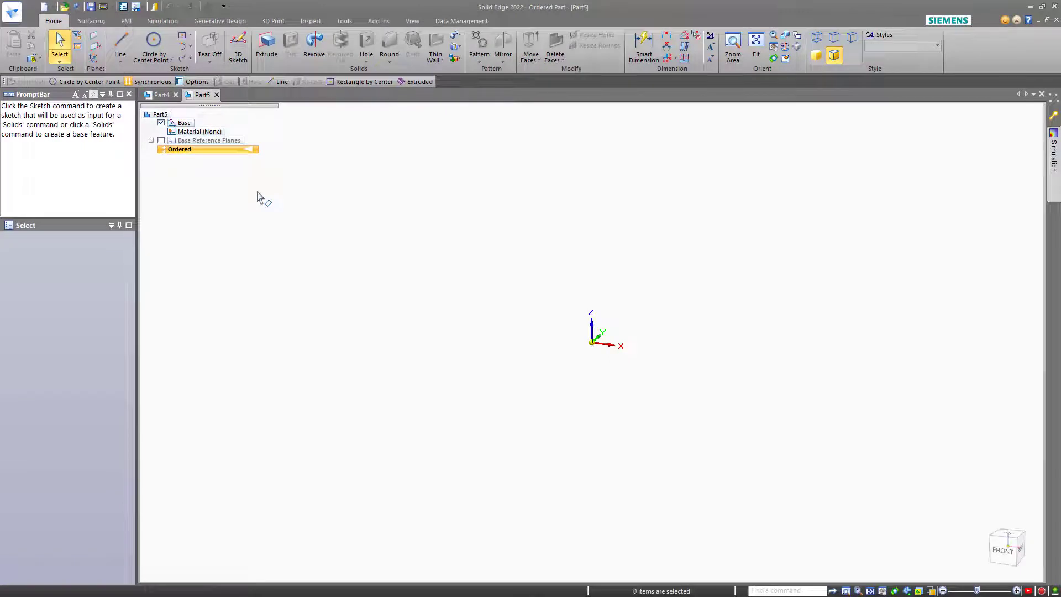
scroll(312, 185, down, 1)
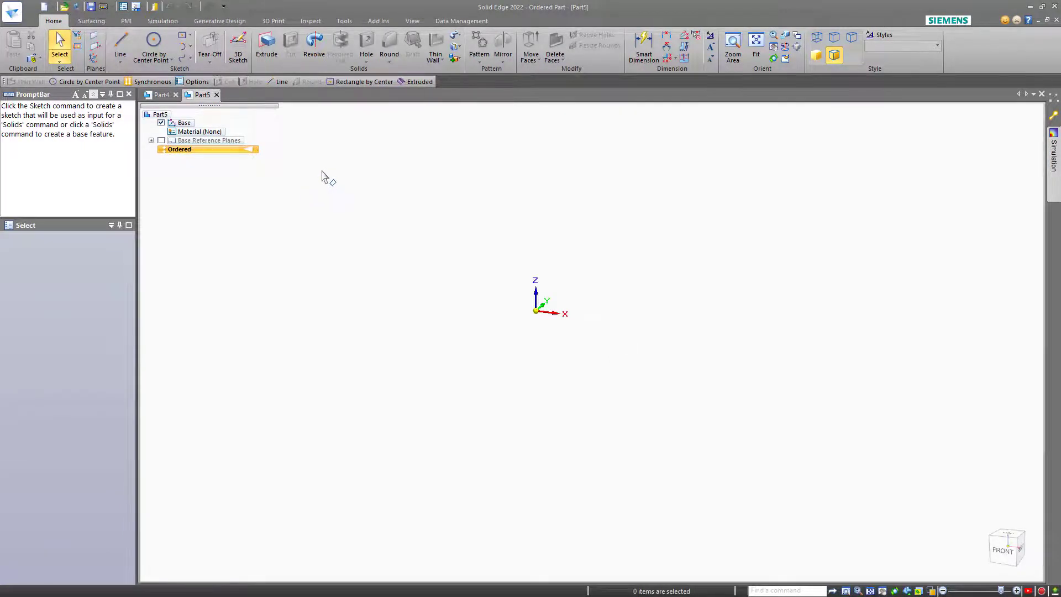
- Start an extrusion with a Coincident Plane profile sketch on the Front (xz) plane
click(266, 54)
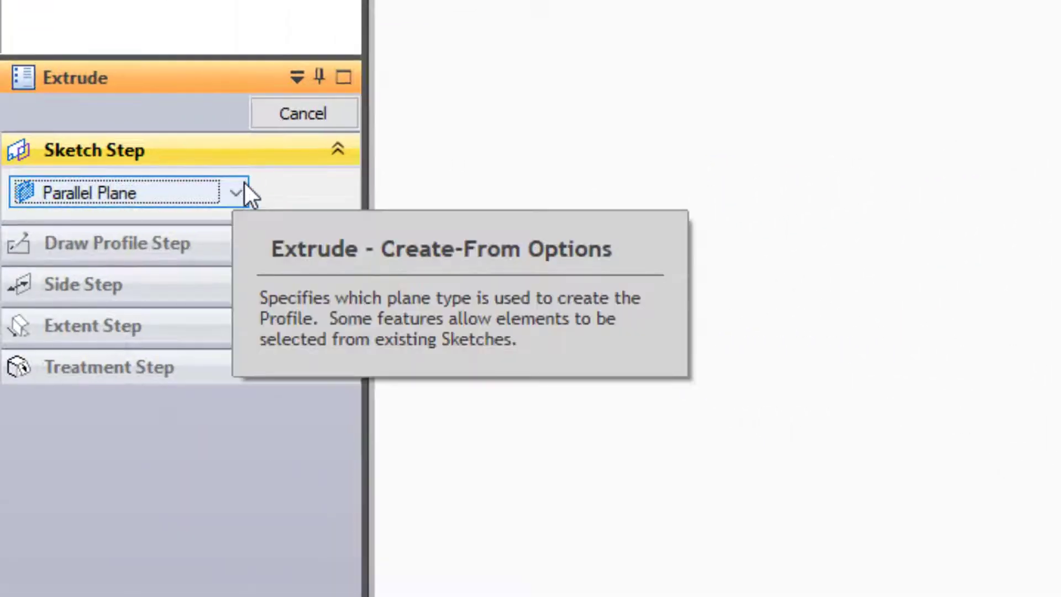
click(244, 188)
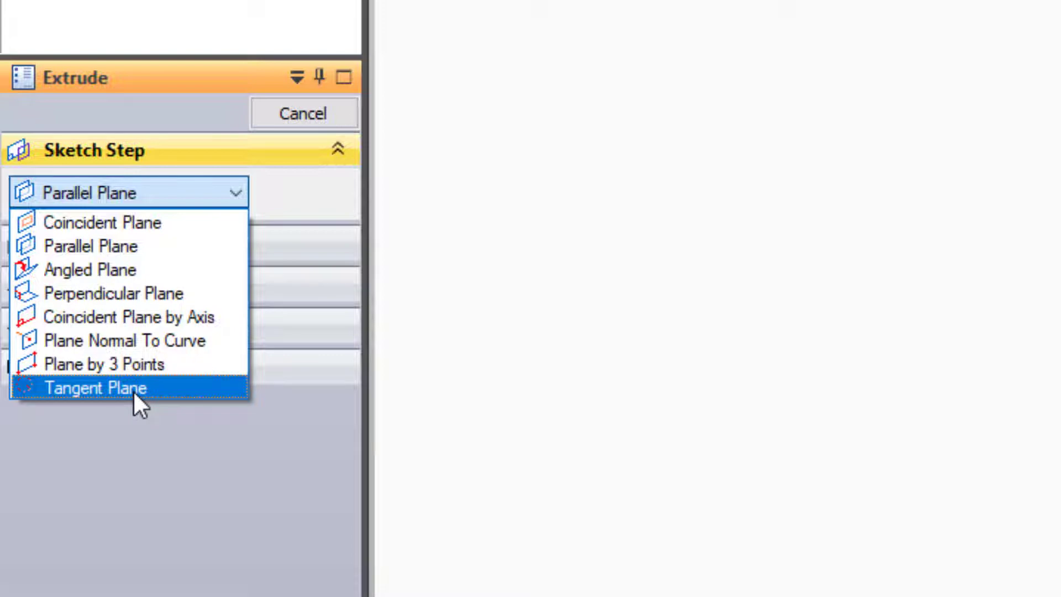
click(119, 222)
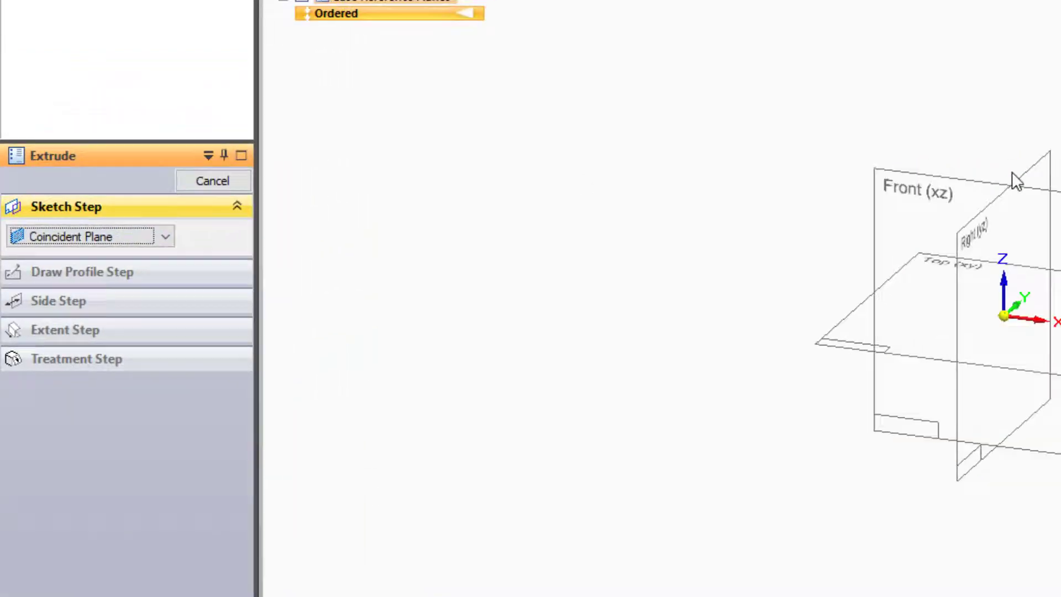
click(962, 182)
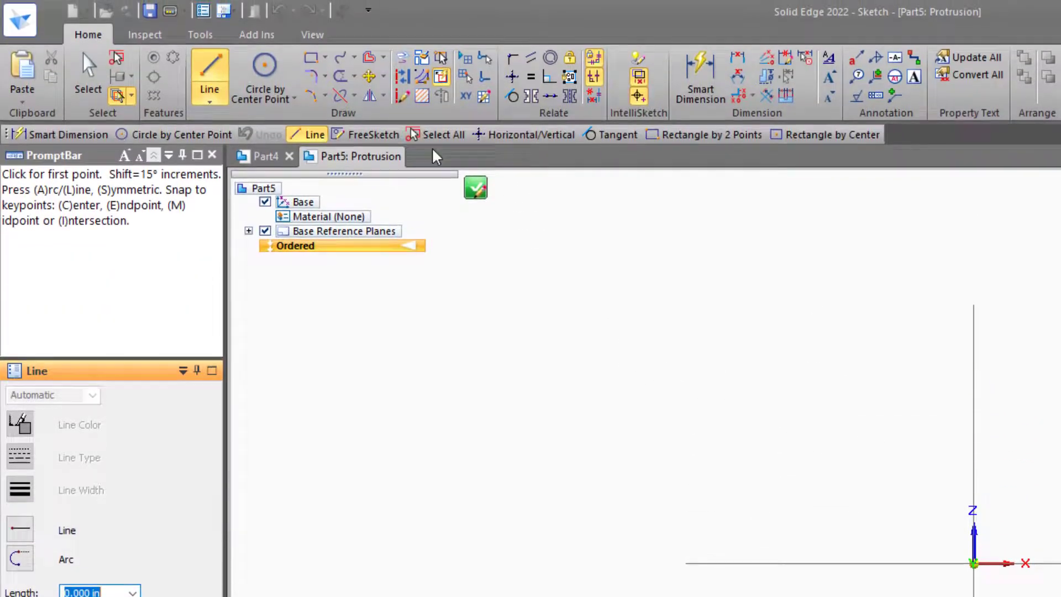
- Draw a two-point rectangle from the origin to an opposite corner and close the sketch
click(310, 58)
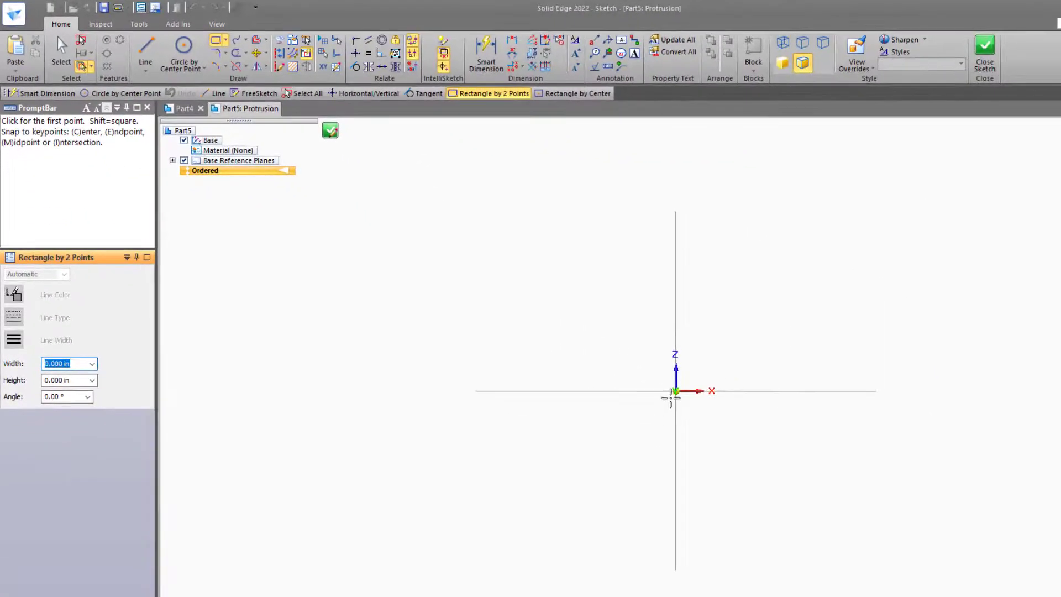
click(675, 392)
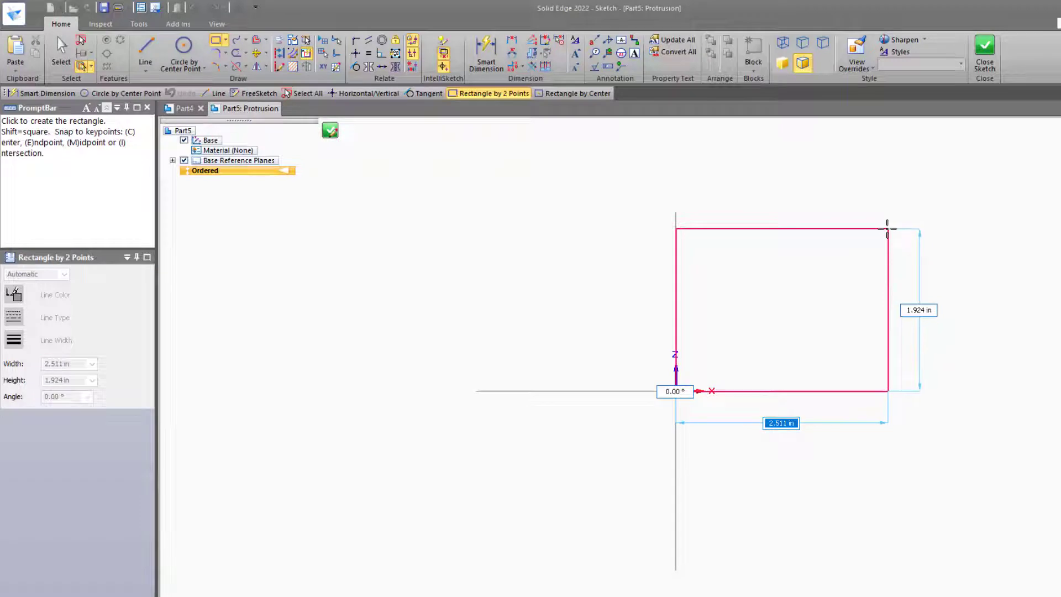
click(880, 250)
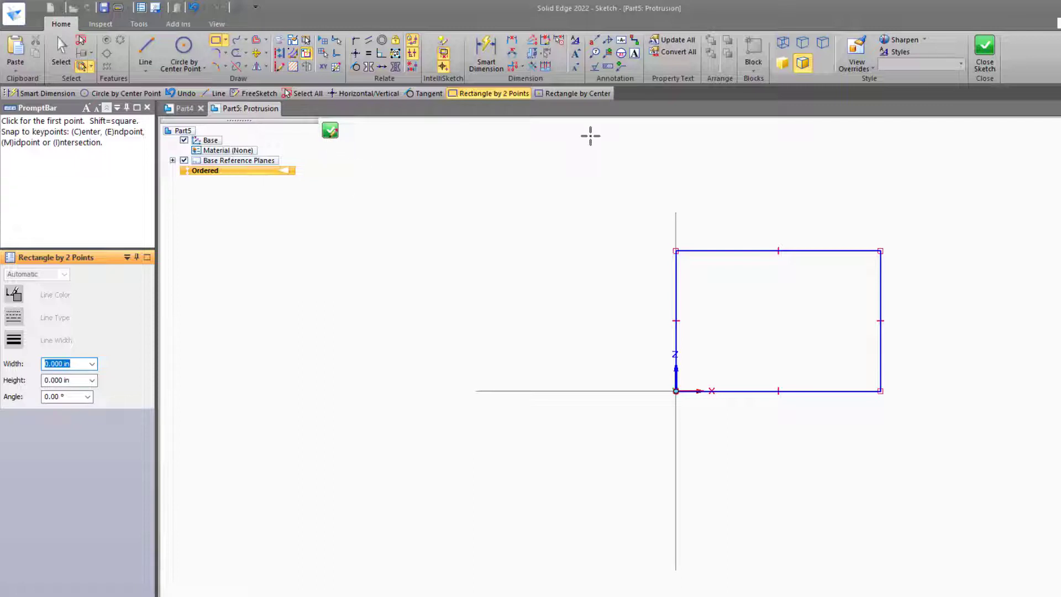
click(994, 55)
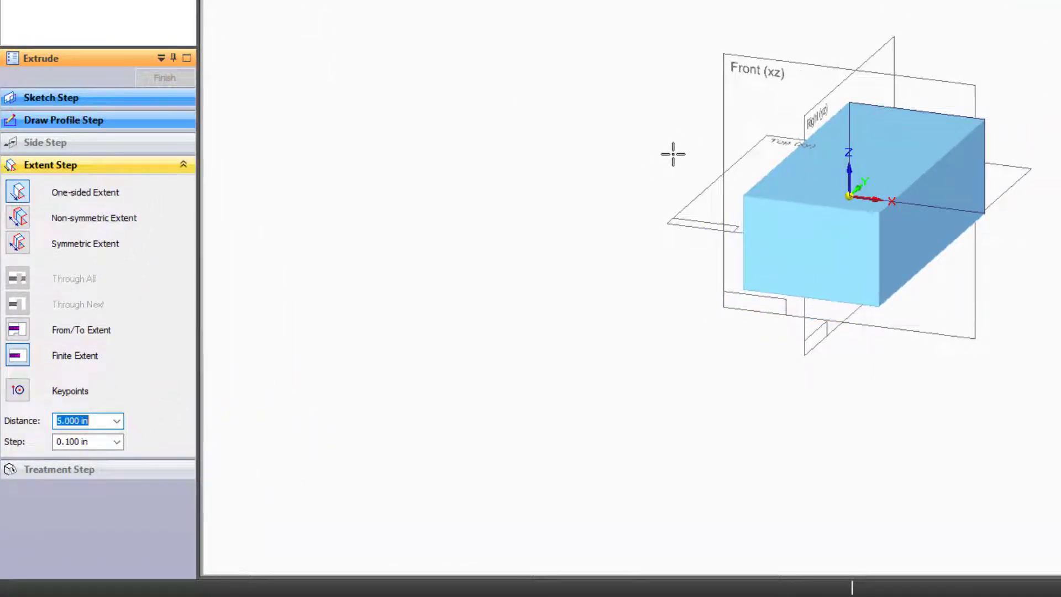
- Set a 1.000 in step increment, accept the 5.000 in depth, and finish the block protrusion
click(102, 442)
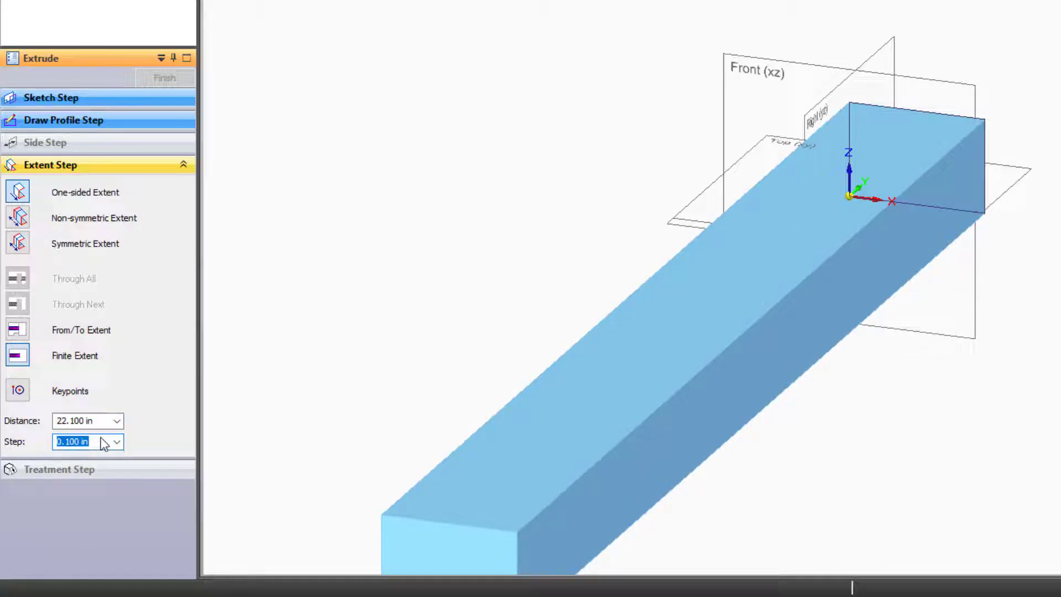
text(1)
key(Return)
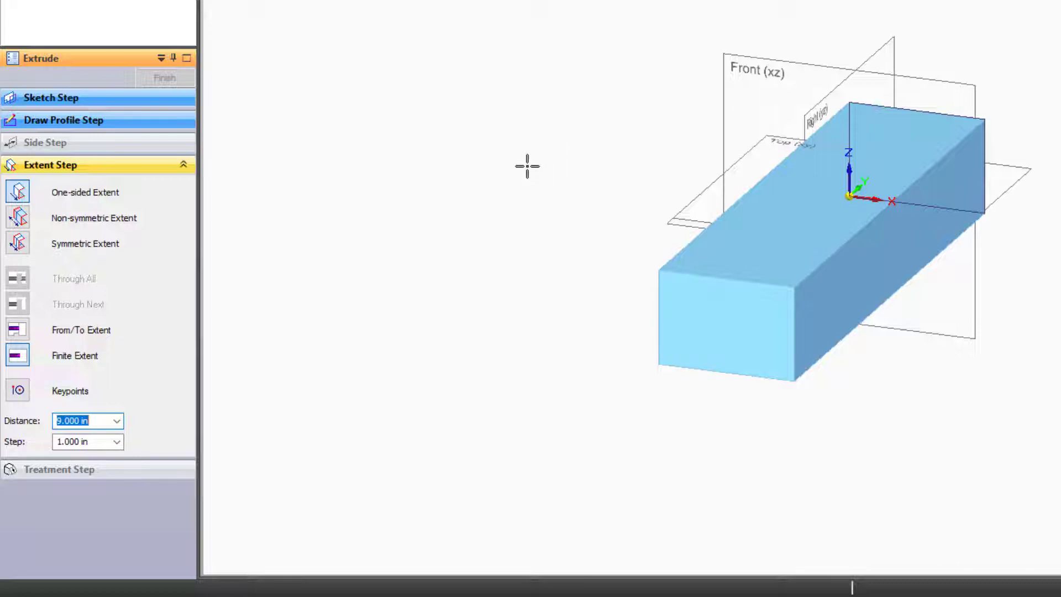
text(0.1)
key(Return)
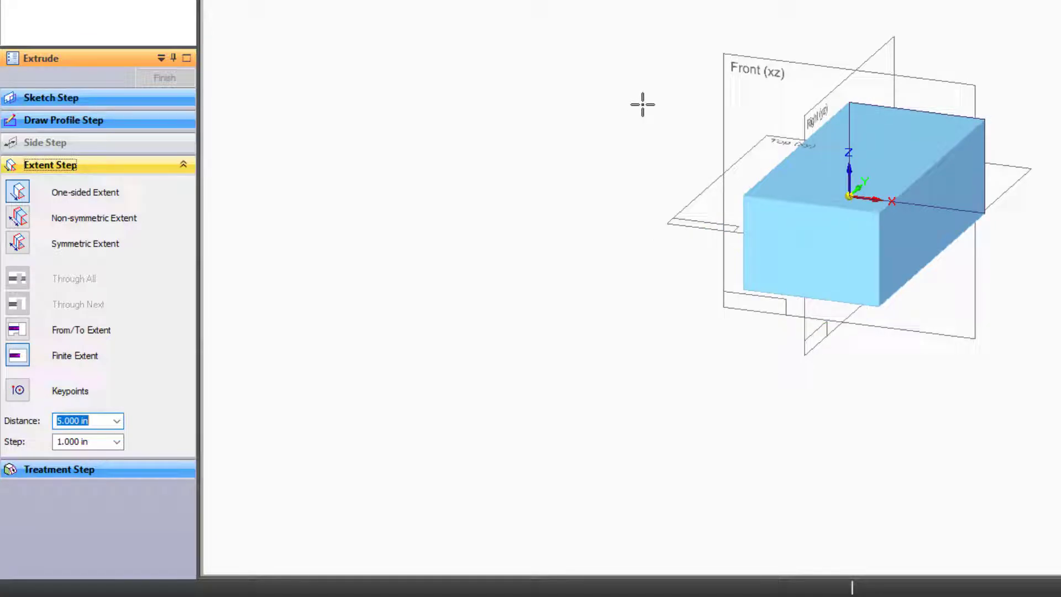
click(614, 131)
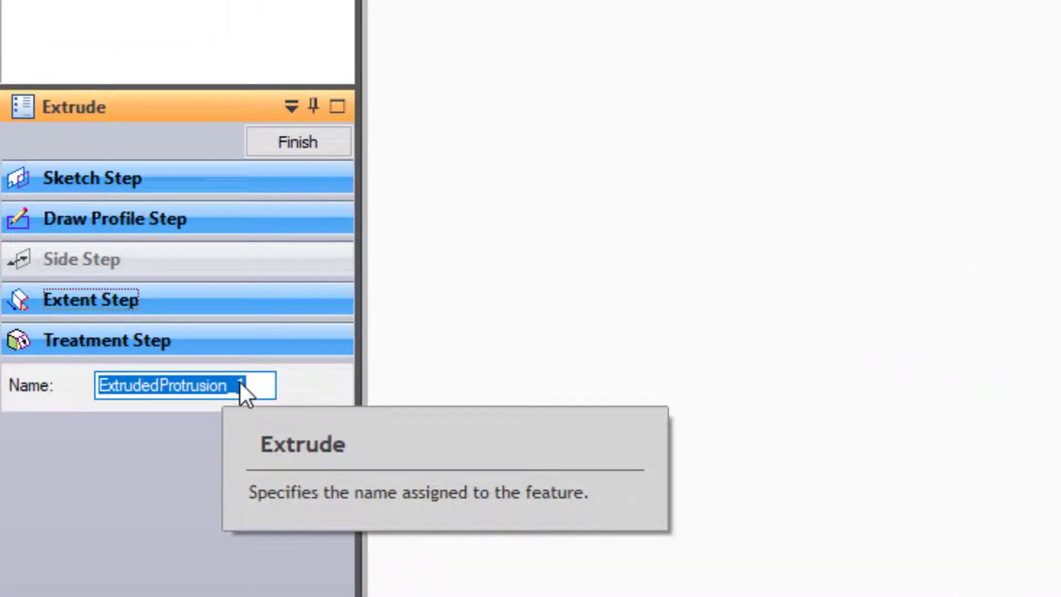
click(320, 138)
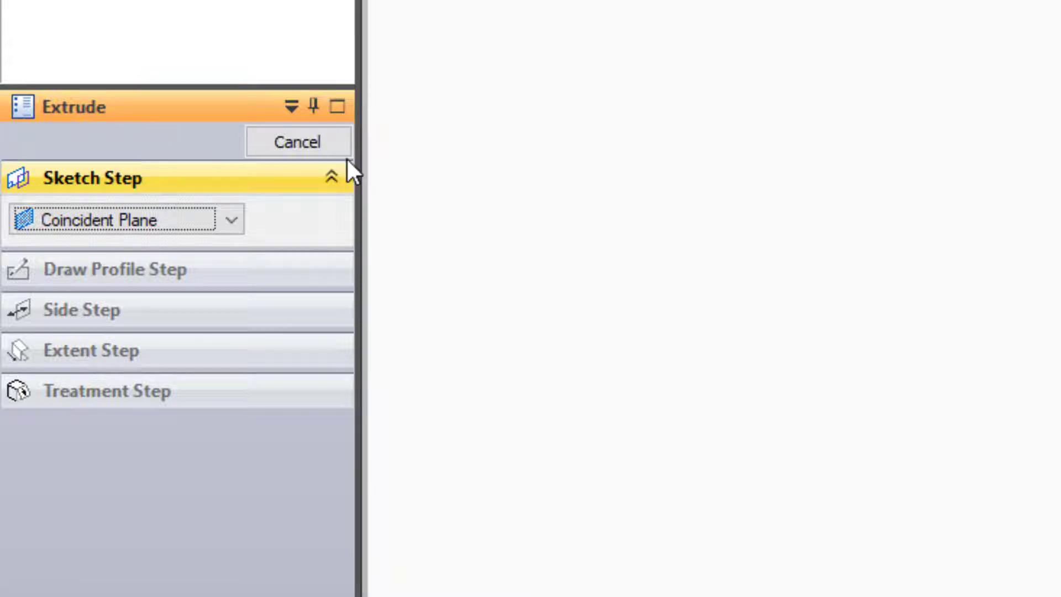
- Cancel the leftover extrude and start Circle by Center Point with Coincident Plane kept
click(296, 154)
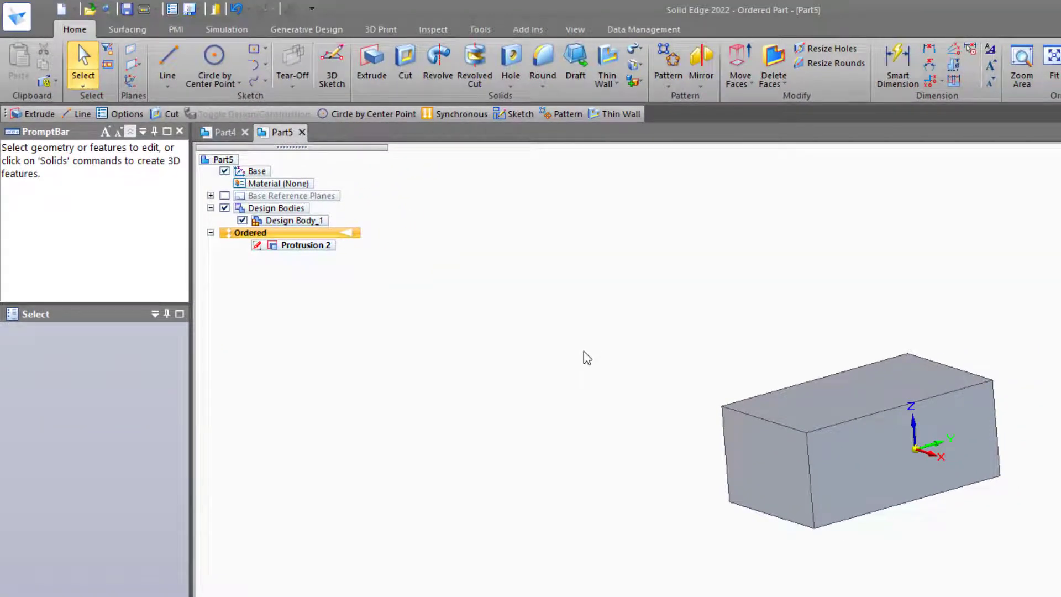
click(223, 65)
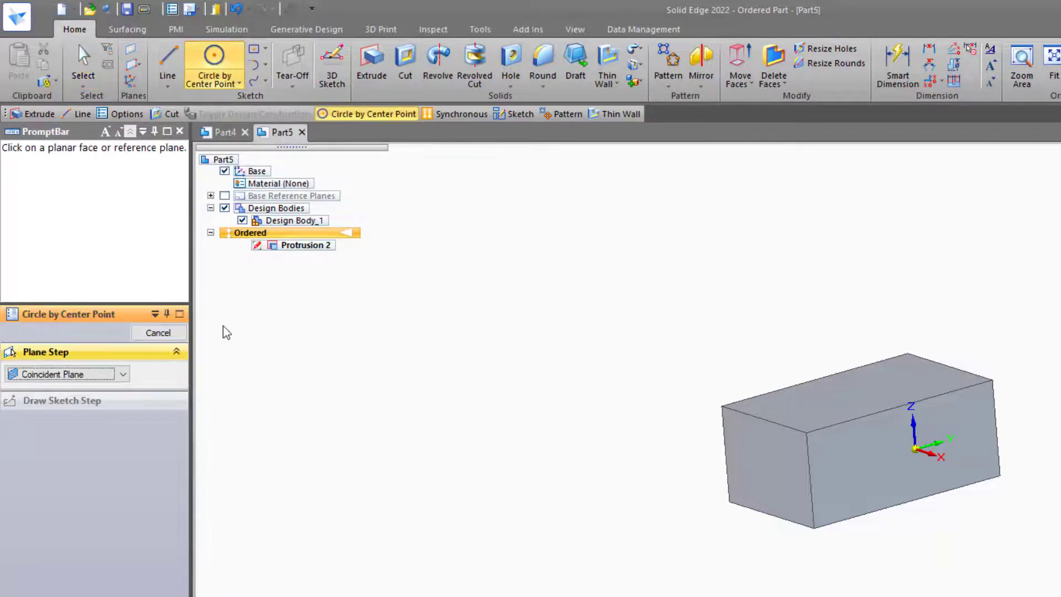
click(123, 374)
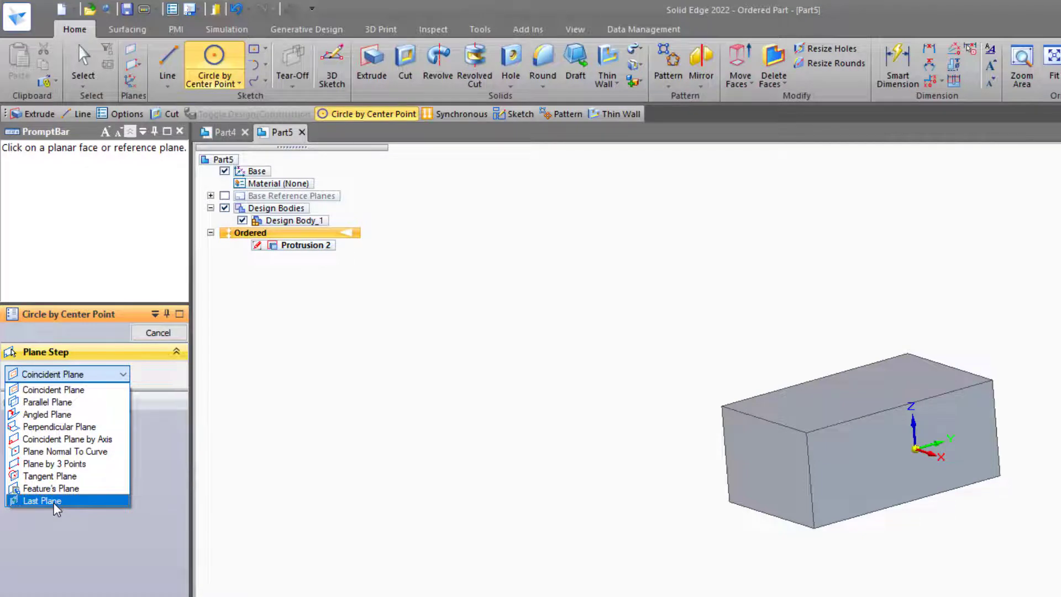
click(80, 389)
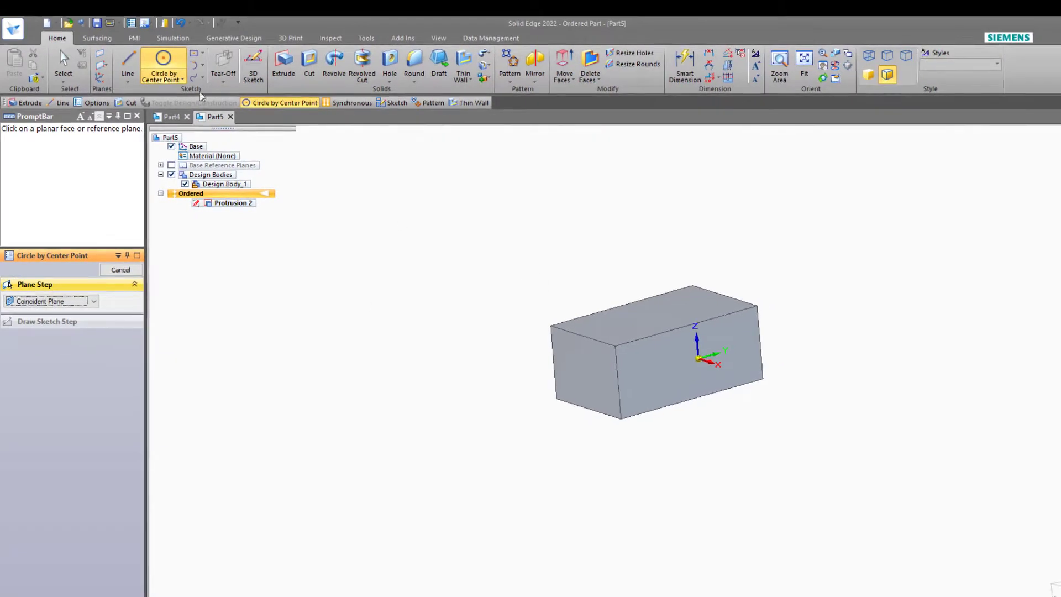
scroll(391, 249, up, 1)
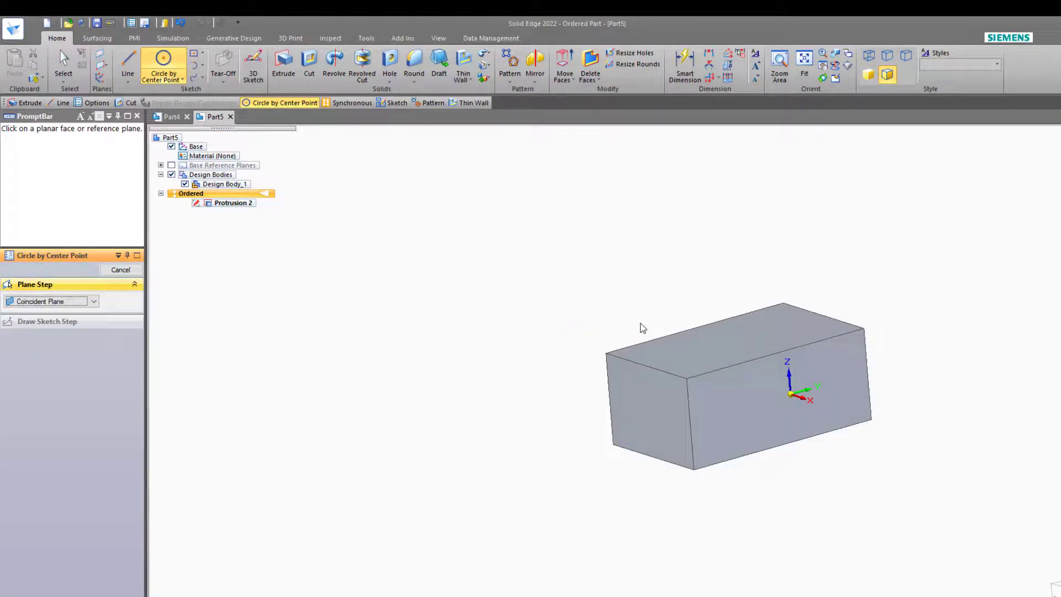
- Draw a circle centred on the block's top face, then close and finish Sketch 1
click(691, 347)
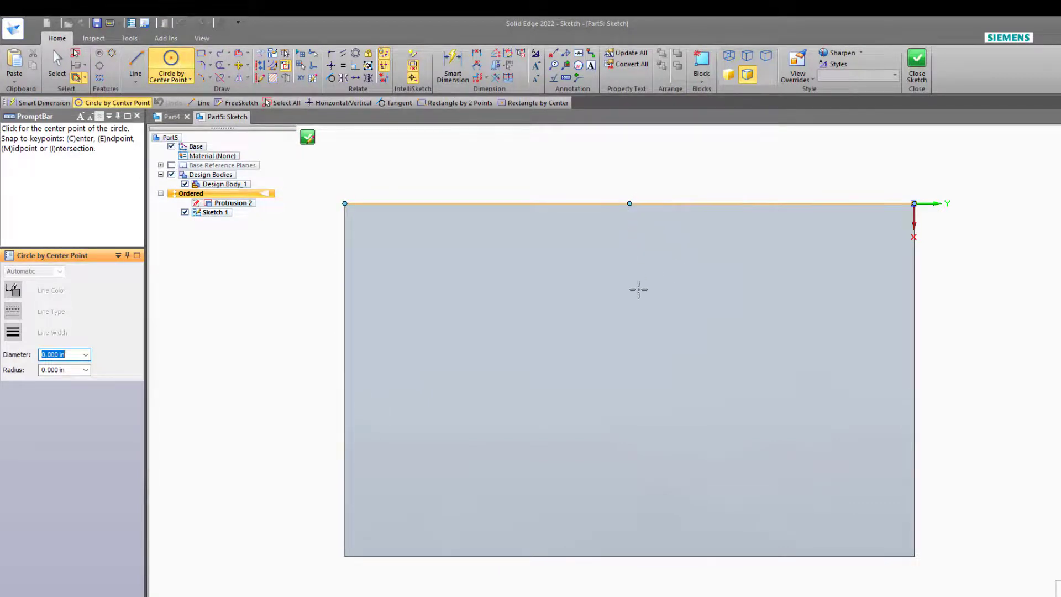
click(628, 380)
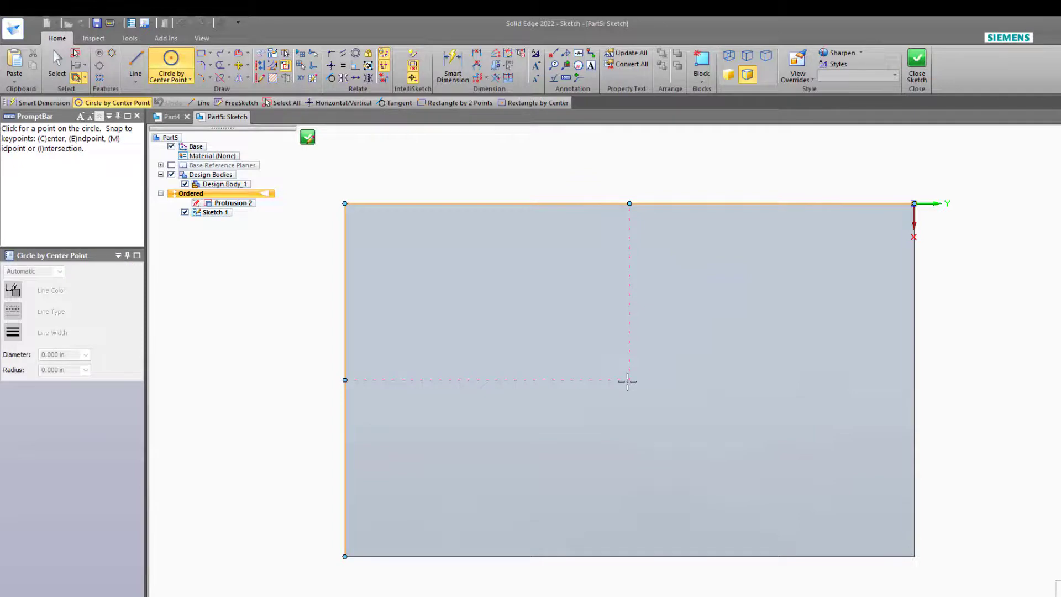
click(711, 442)
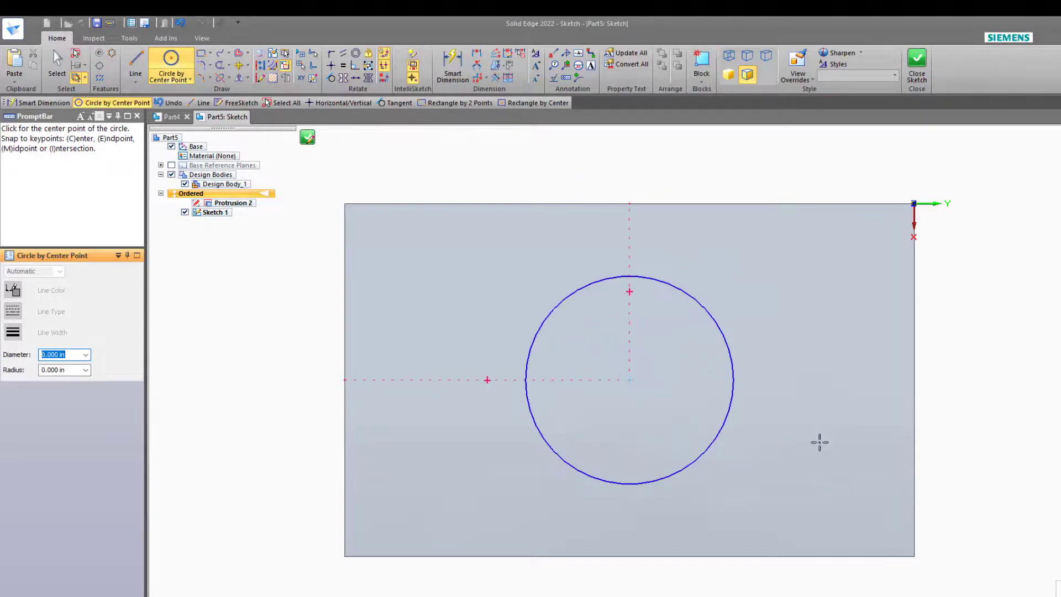
key(ctrl+i)
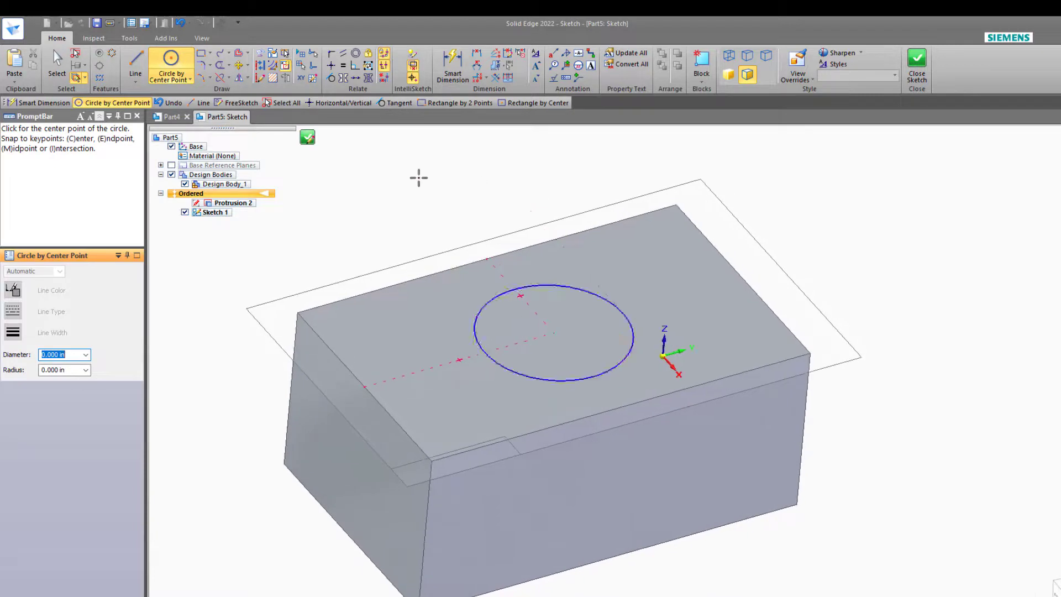
click(307, 137)
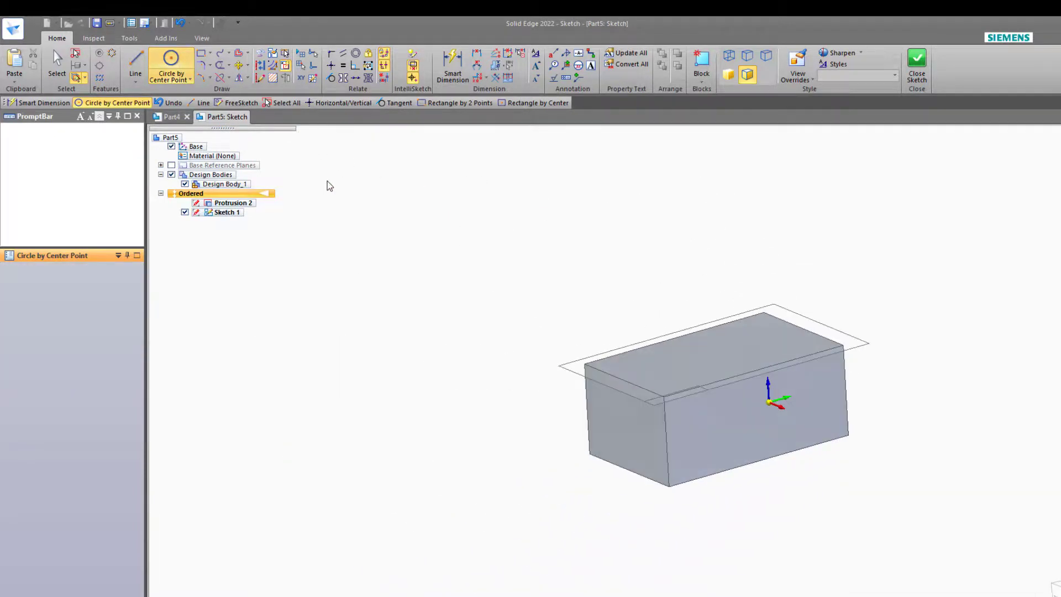
click(120, 270)
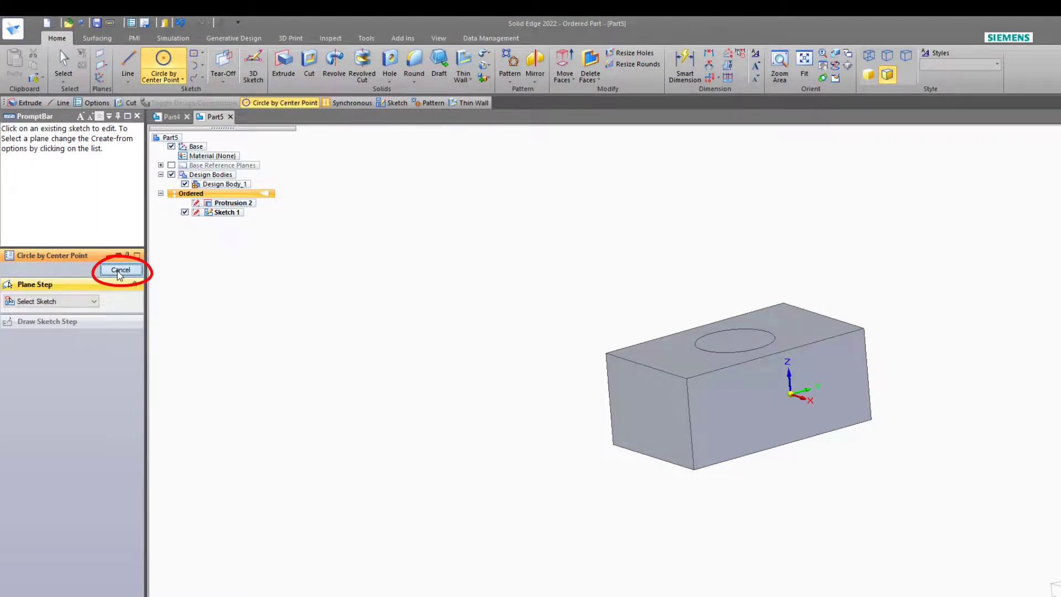
- Cancel the circle command and start an extrude that takes its profile from an existing sketch
click(120, 270)
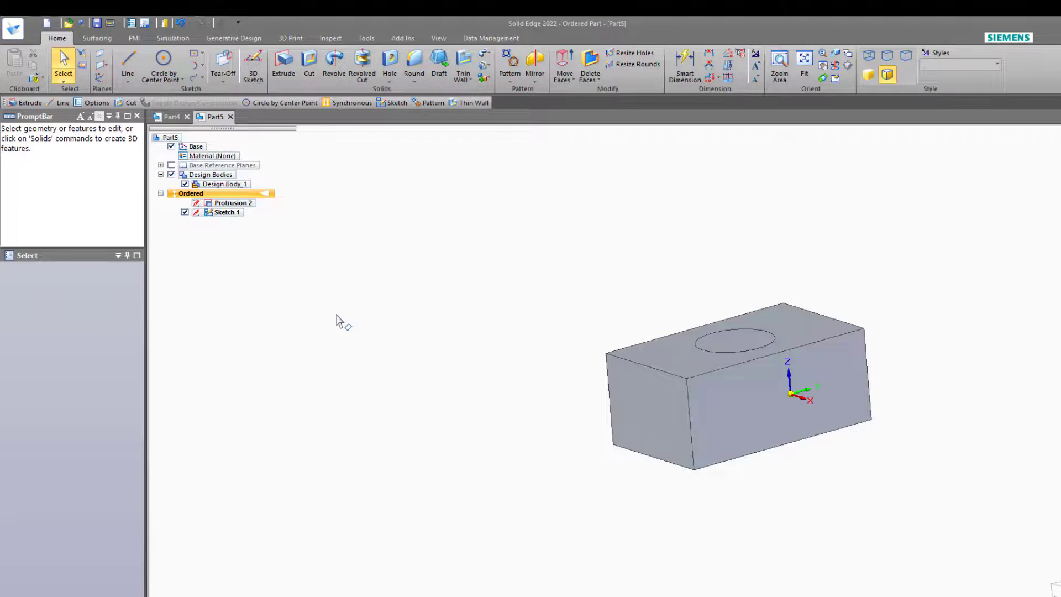
click(284, 65)
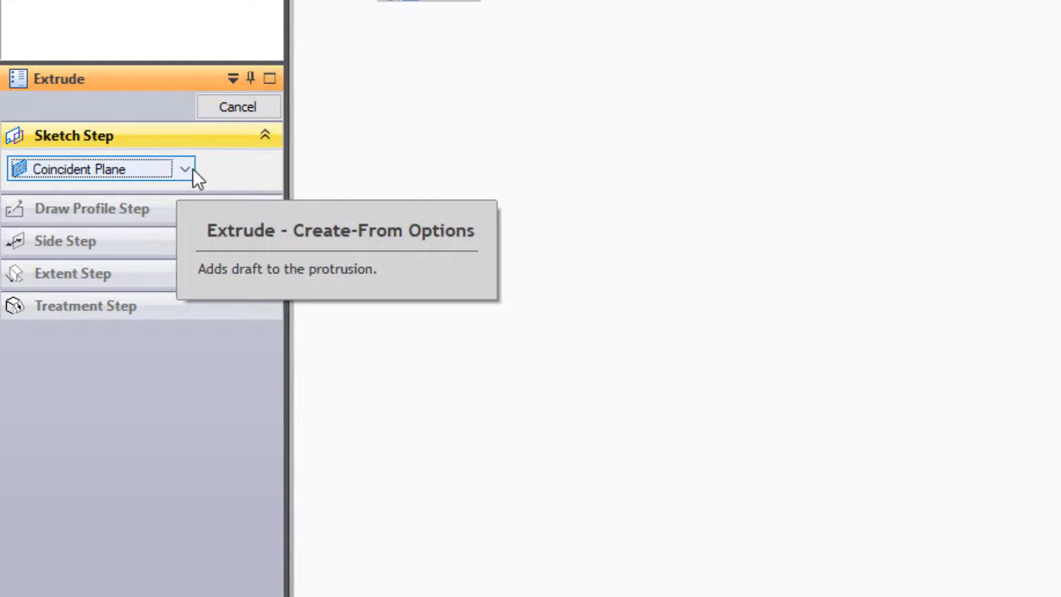
click(194, 169)
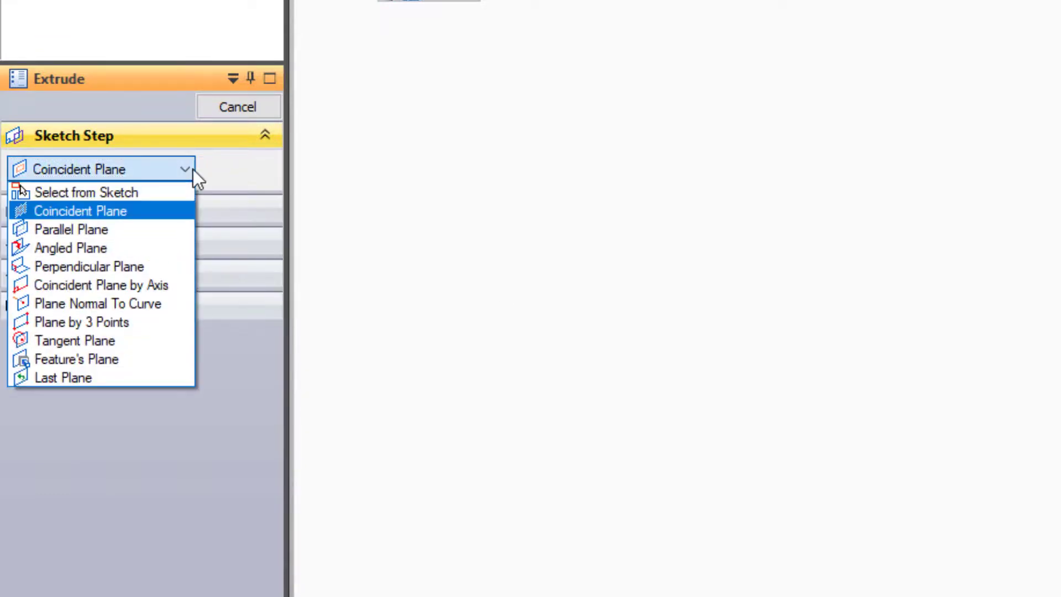
click(92, 195)
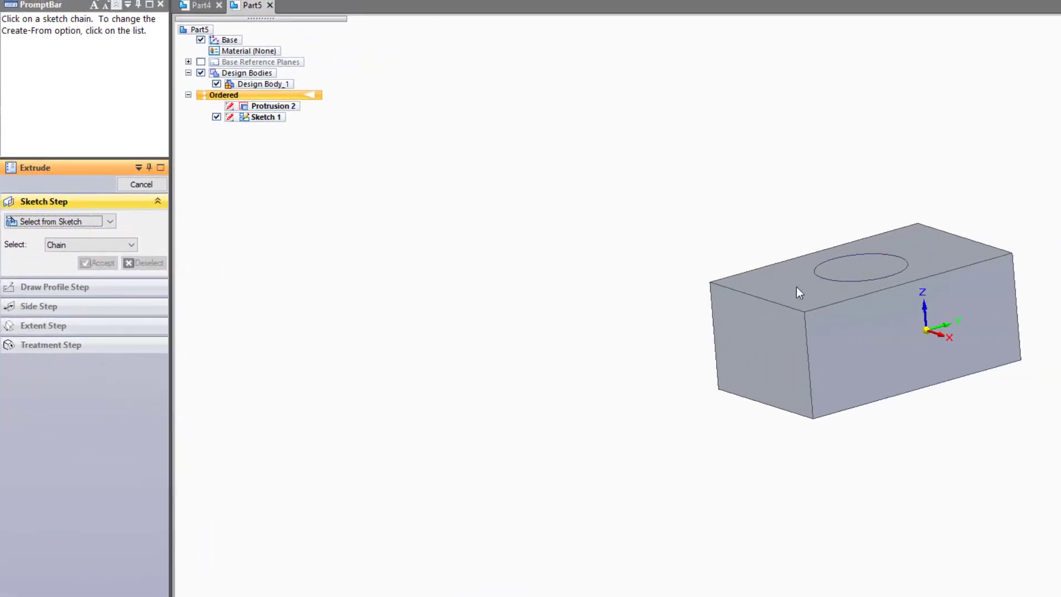
- Extrude the Sketch 1 circle 1.000 in upward as the cylindrical boss Protrusion 3
middle_drag(781, 284, 838, 332)
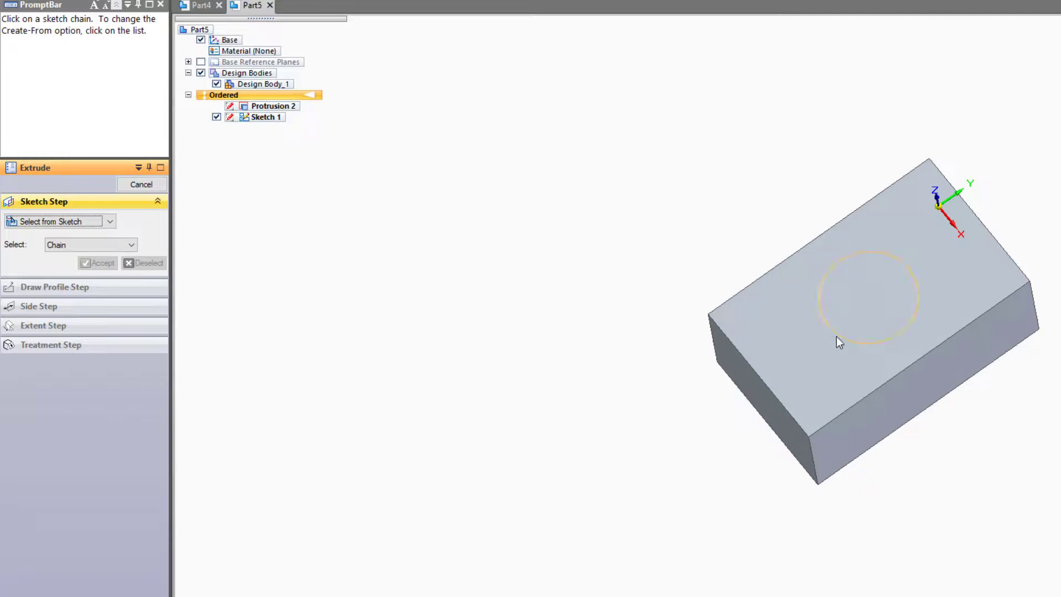
click(836, 337)
right_click(836, 337)
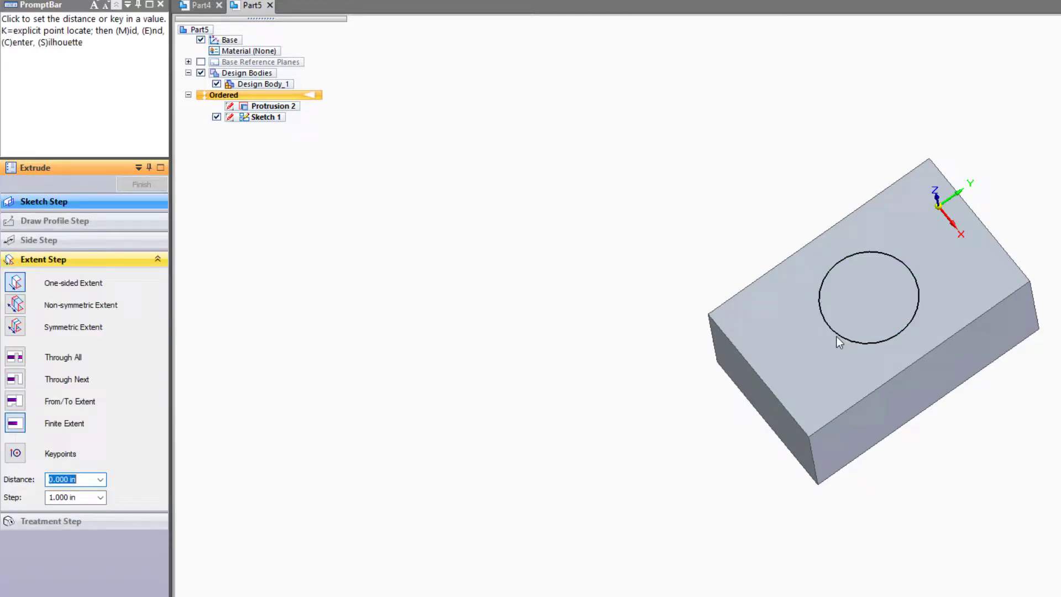
middle_drag(831, 284, 801, 267)
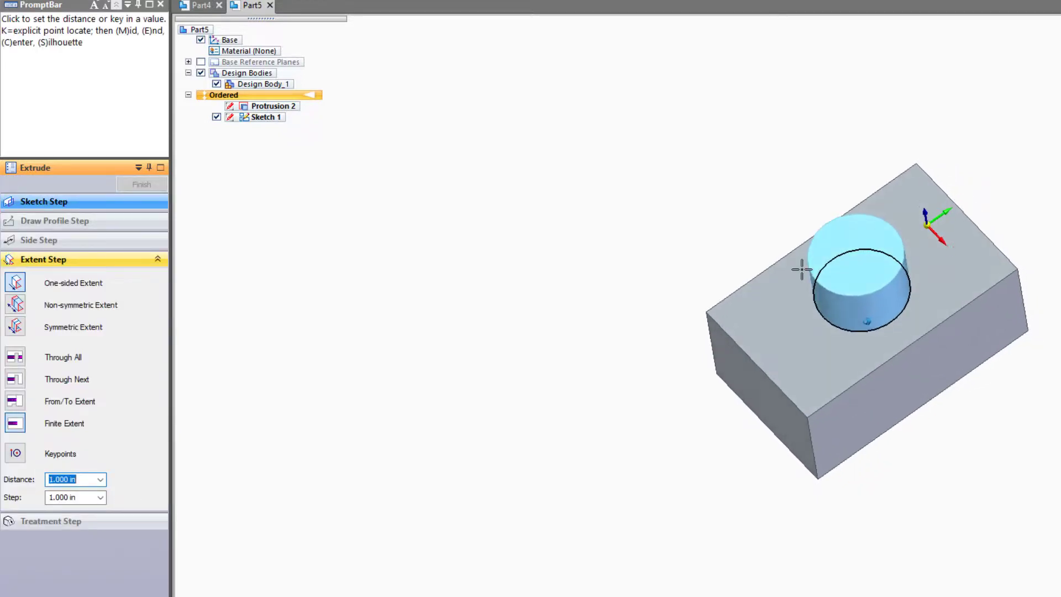
click(775, 281)
click(141, 185)
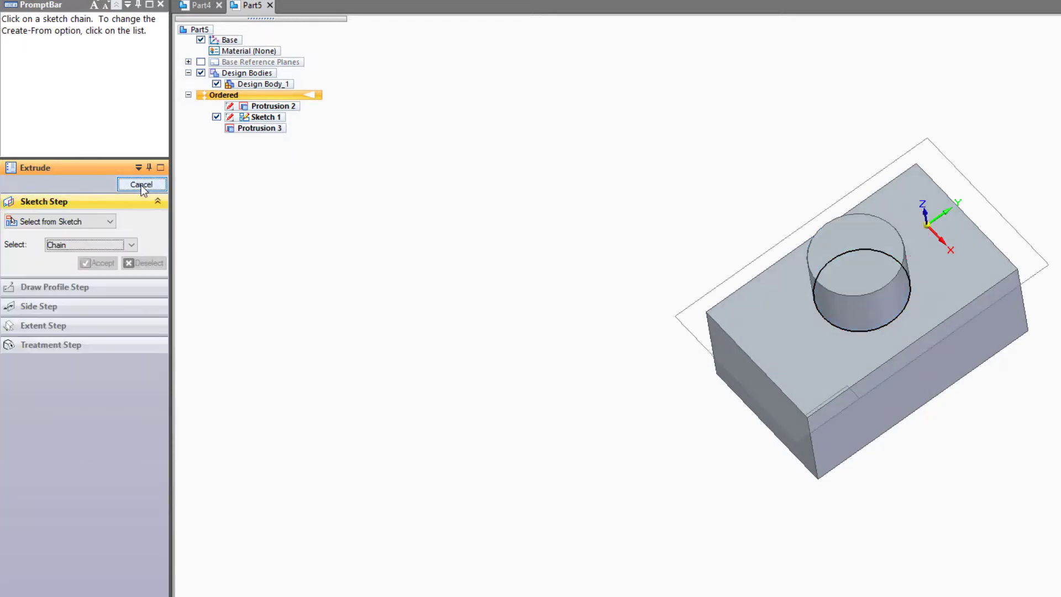
- Cancel the leftover Extrude and show the finished part in isometric view
click(141, 184)
key(ctrl+i)
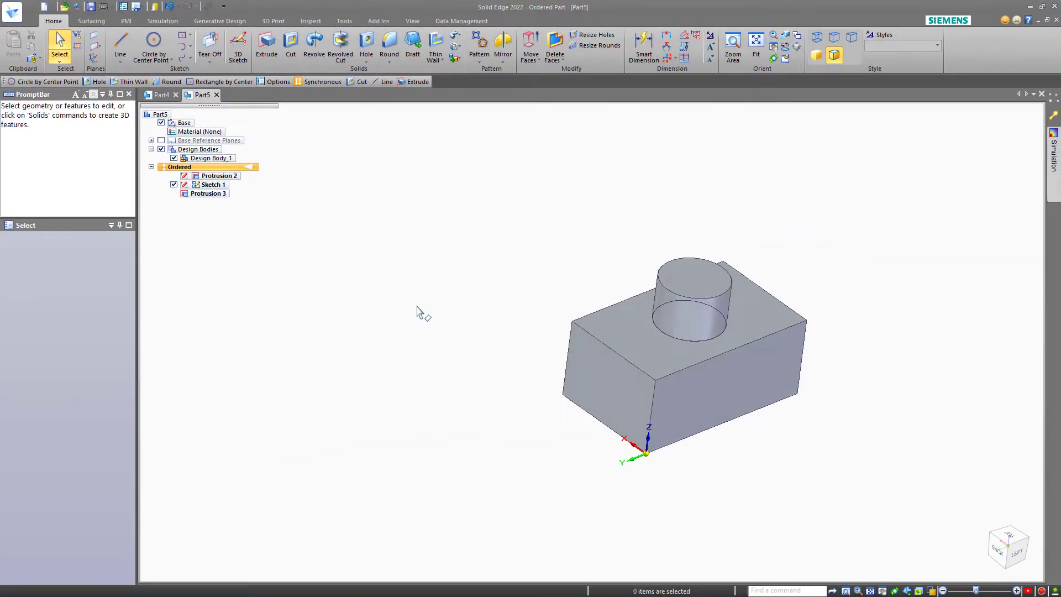